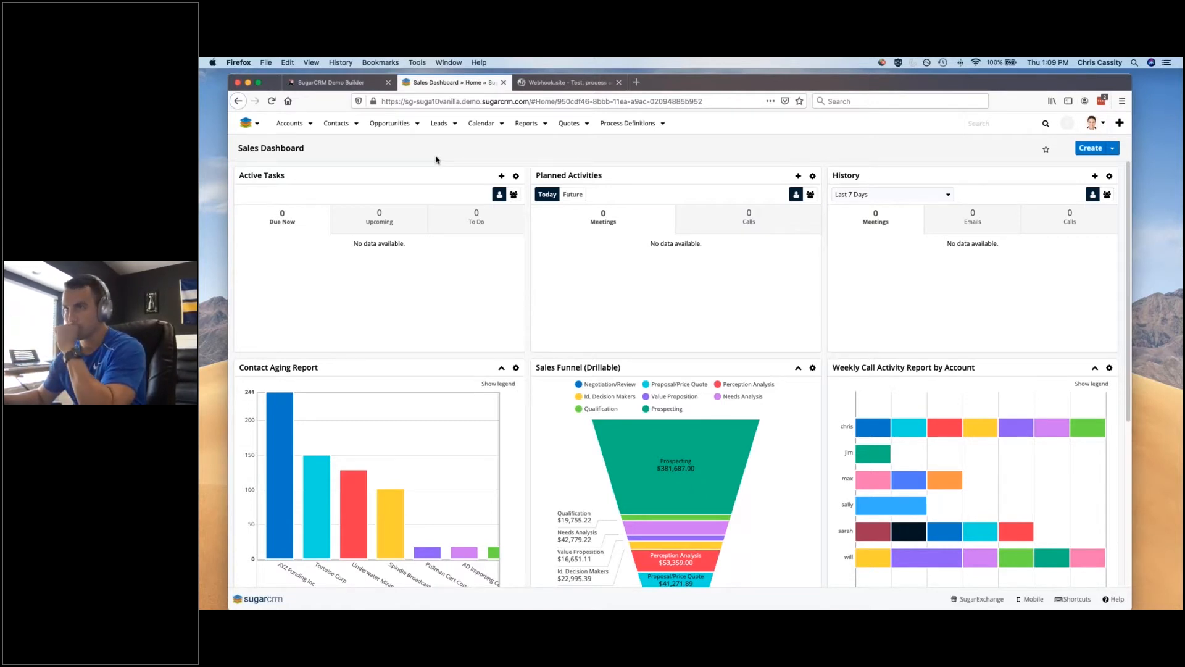
Open the Quotes Configuration page from the administration area's Product and Quotes section.
click(1093, 123)
click(1090, 180)
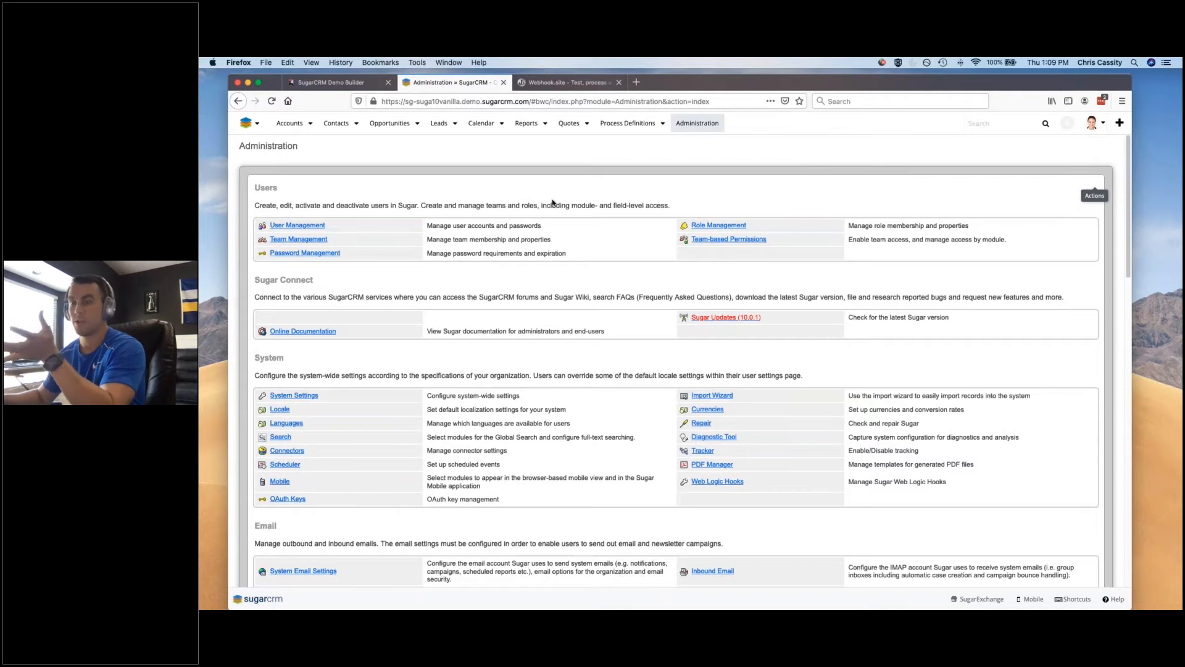
scroll(553, 201, down, 5)
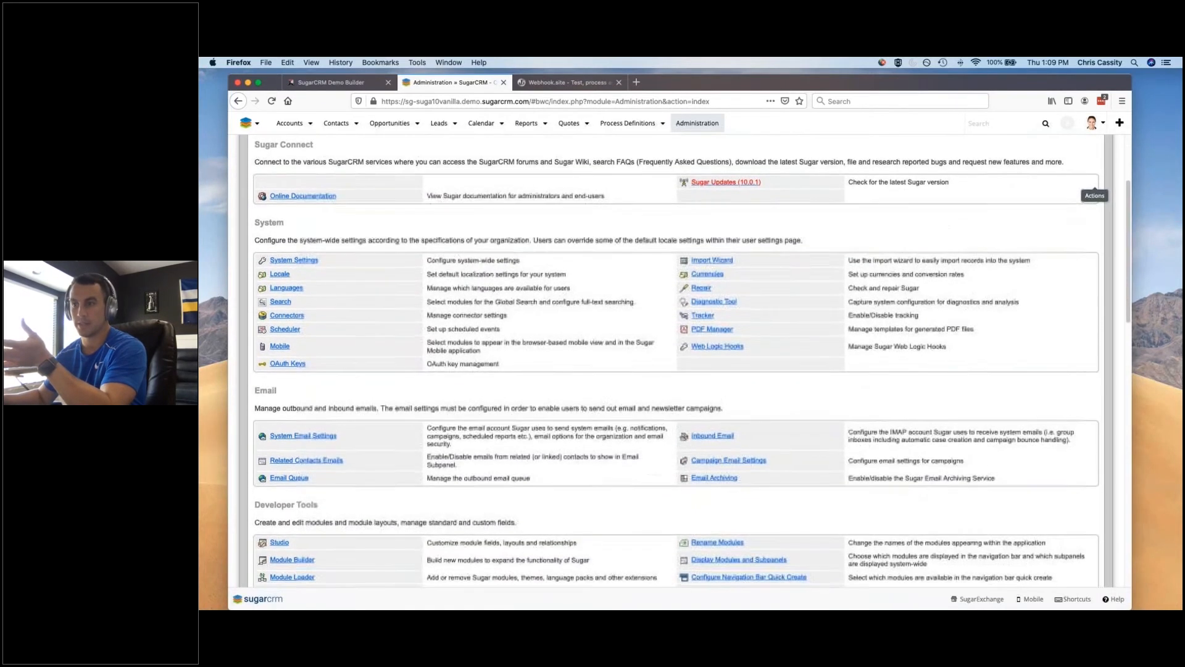
scroll(551, 255, down, 5)
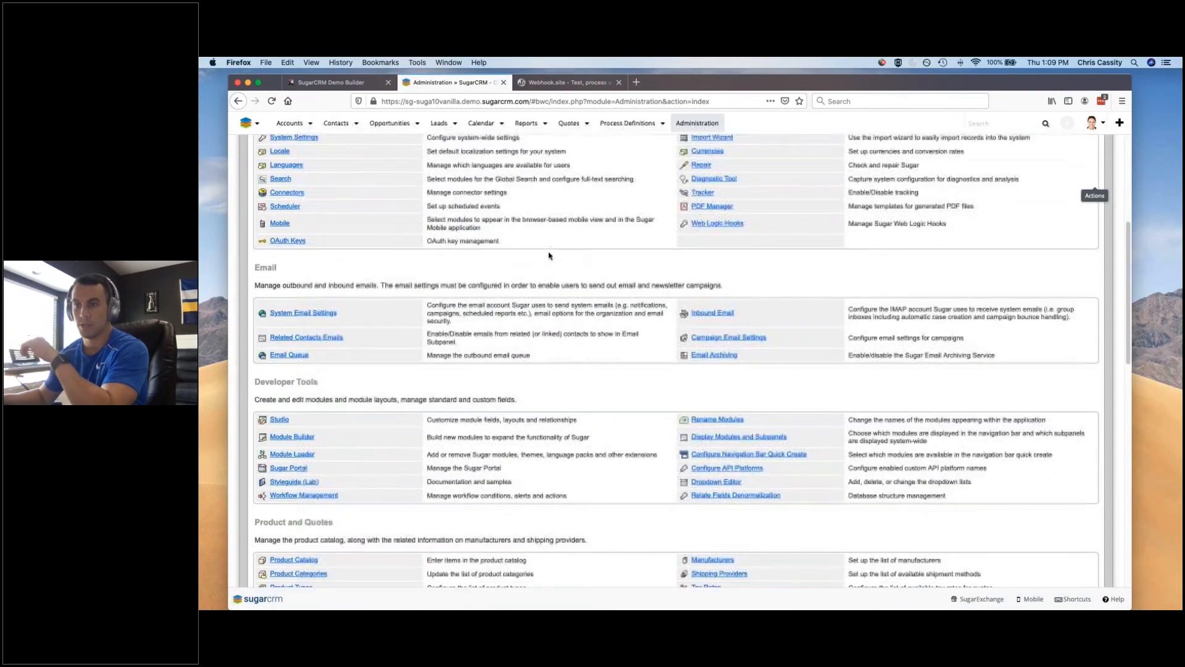
scroll(550, 258, down, 4)
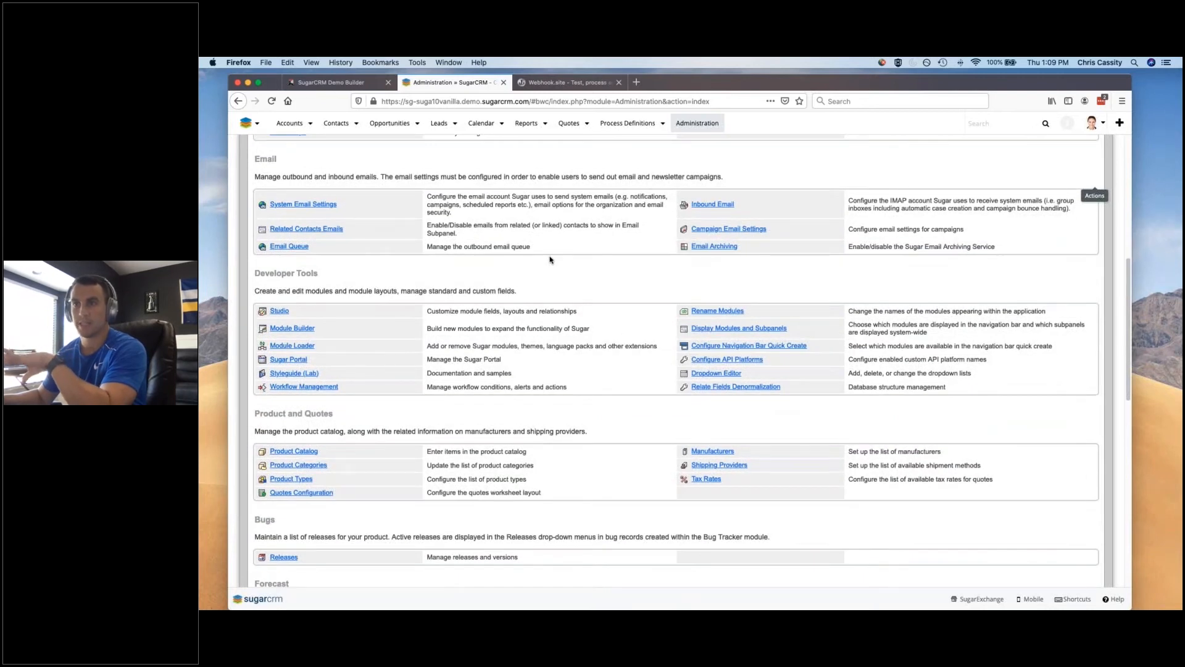
scroll(387, 258, down, 5)
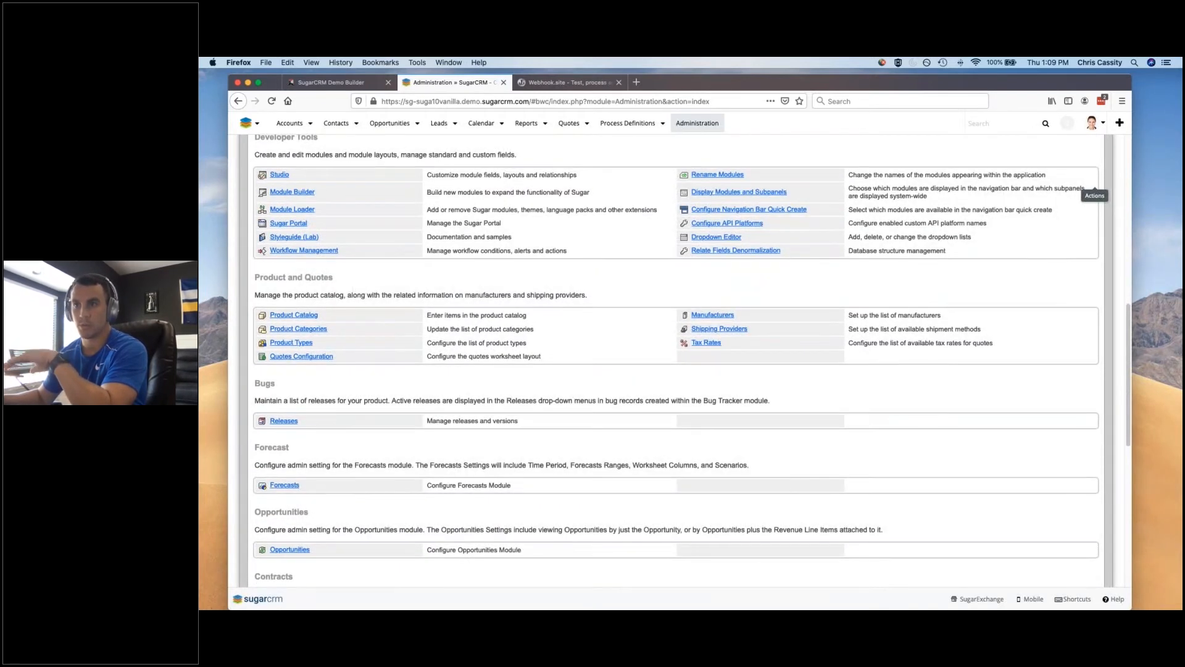
scroll(676, 360, down, 1)
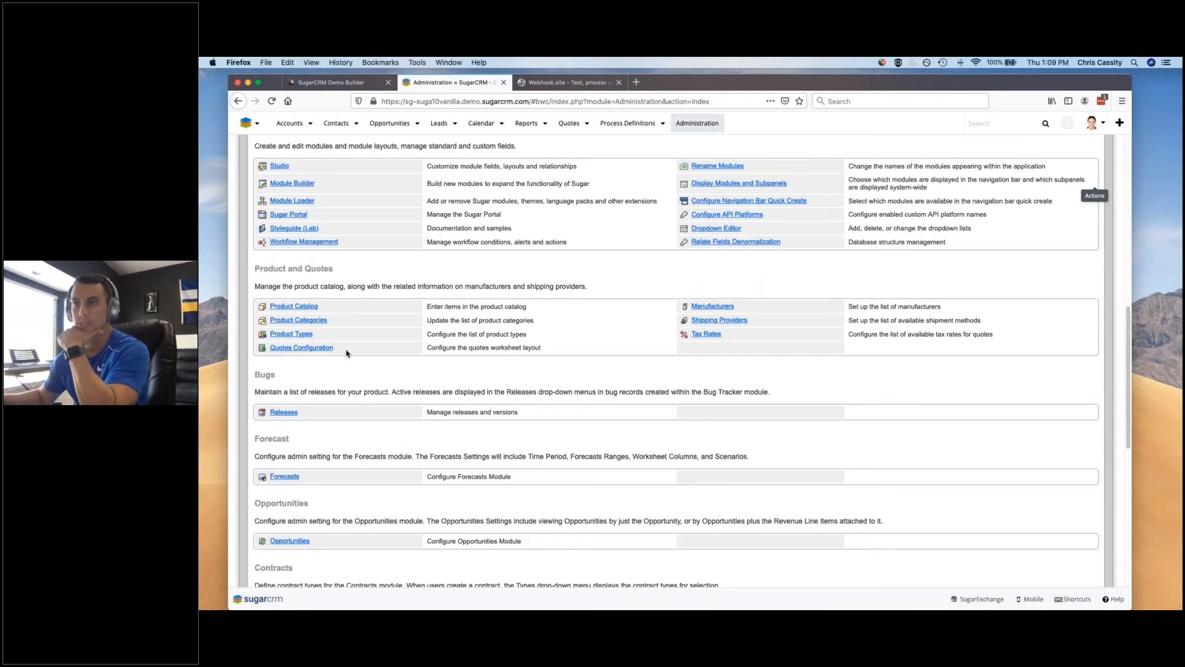
click(315, 350)
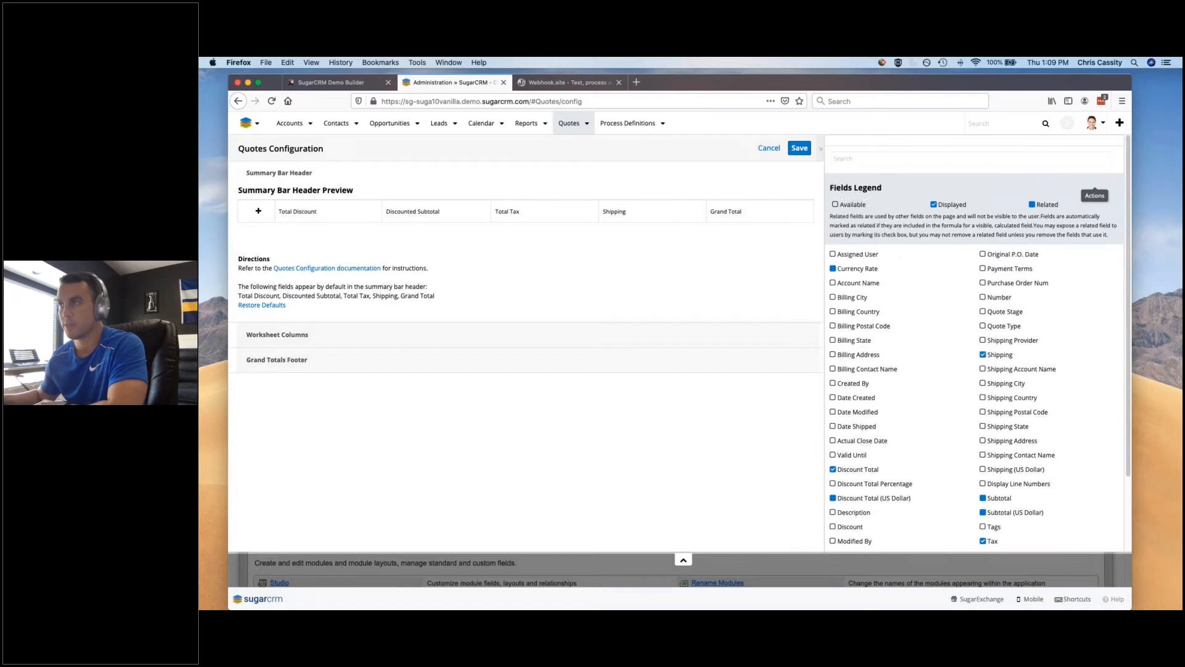
Review the column and field layouts of the Worksheet Columns and Grand Totals Footer sections.
click(446, 335)
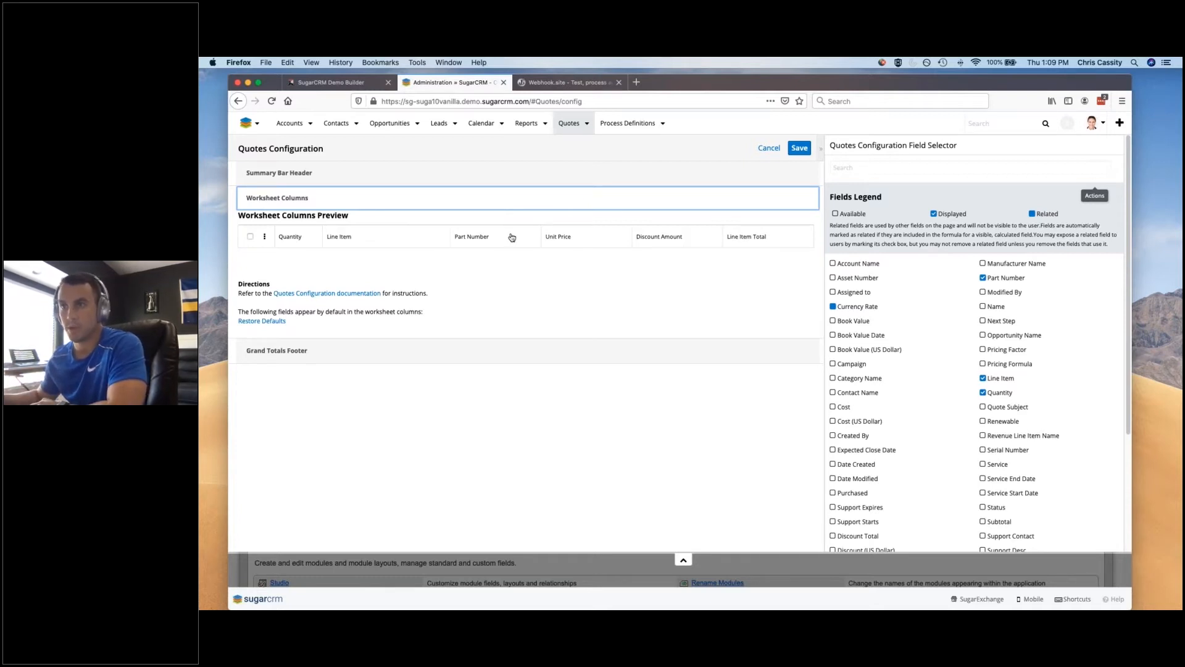
click(520, 352)
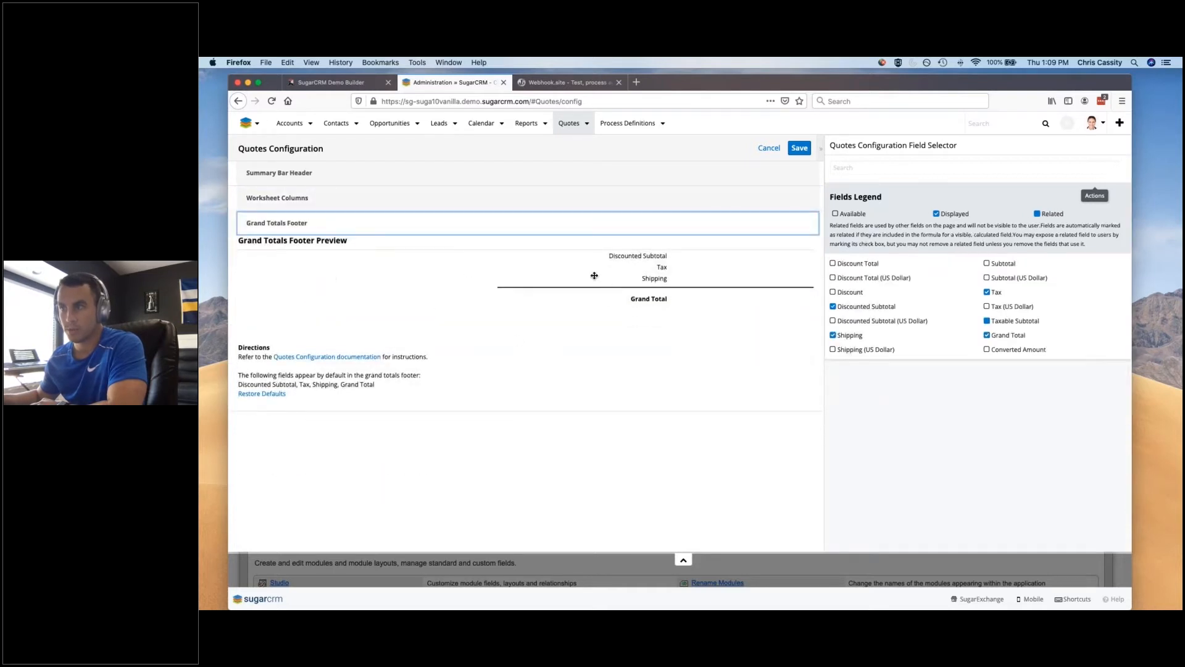
Add the Type field to the quote worksheet columns and place it directly after Quantity.
click(338, 192)
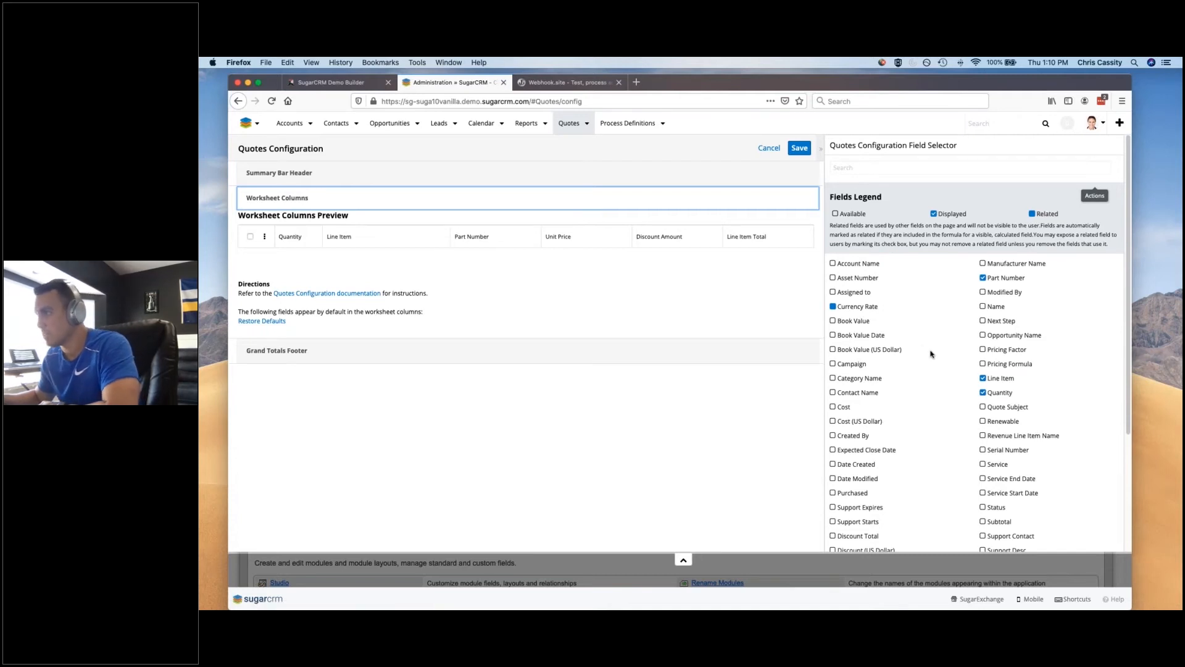
scroll(926, 321, down, 1)
mouse_move(862, 300)
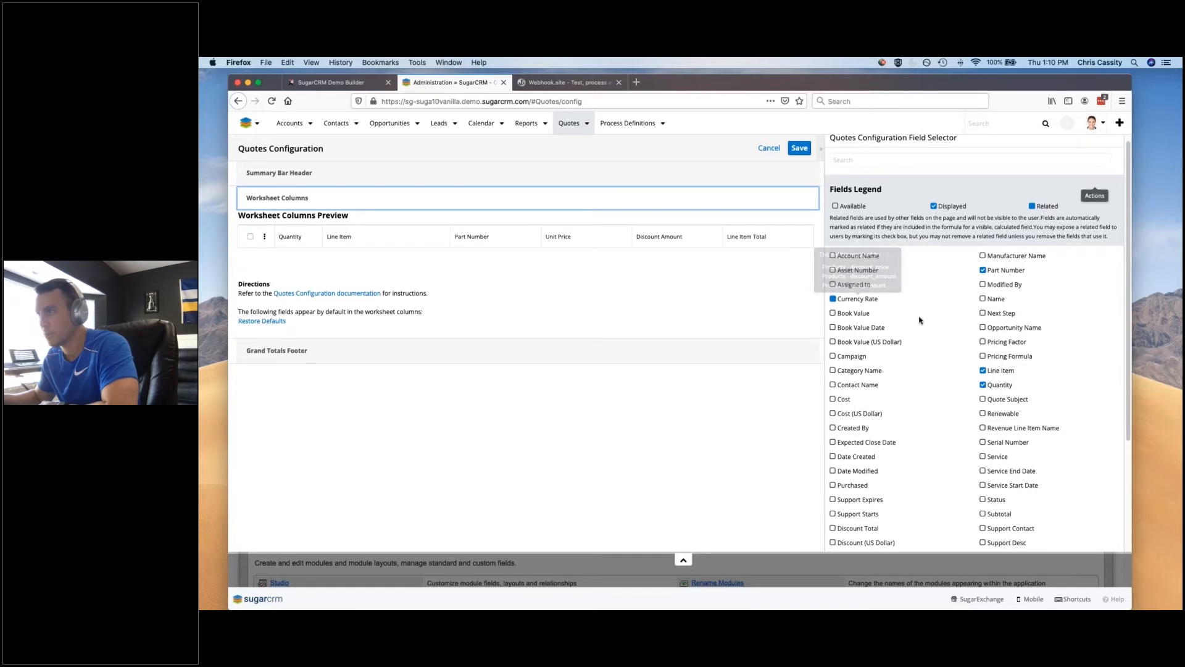
mouse_move(1001, 389)
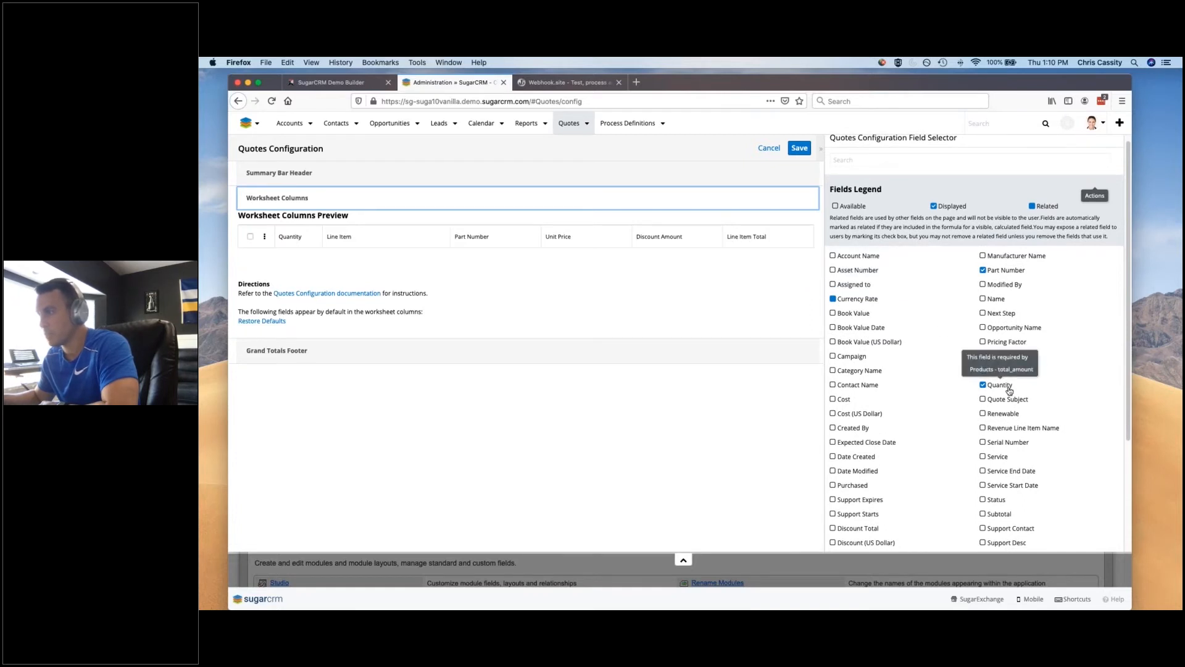
scroll(1050, 407, down, 3)
scroll(1057, 413, down, 4)
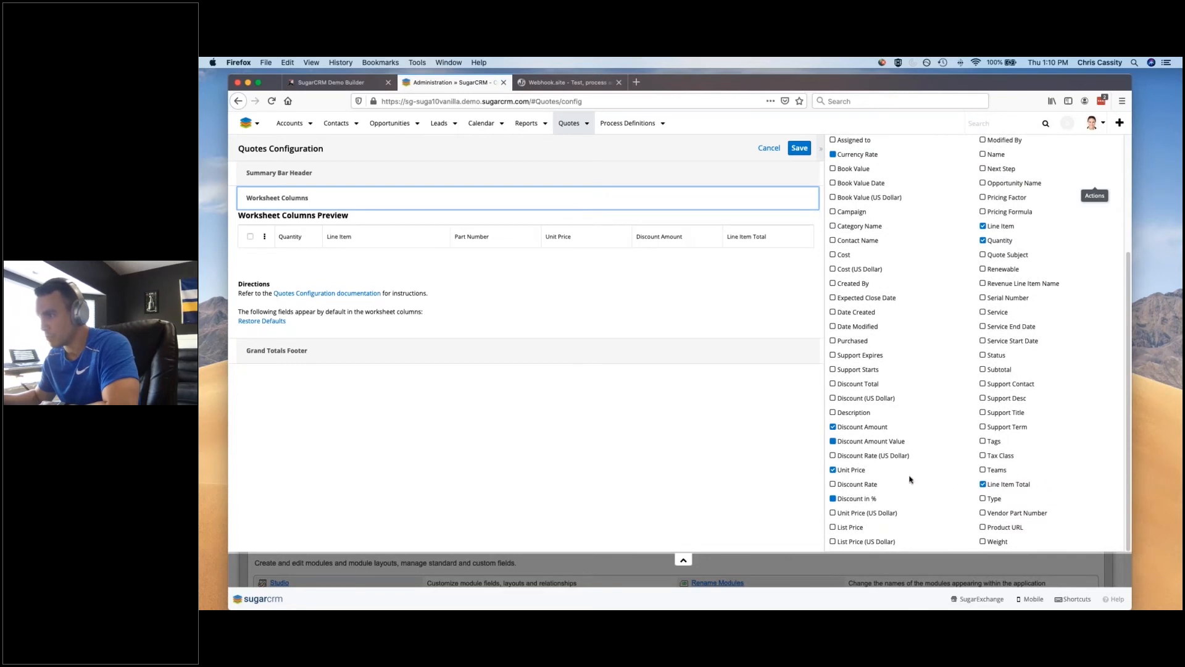
click(983, 499)
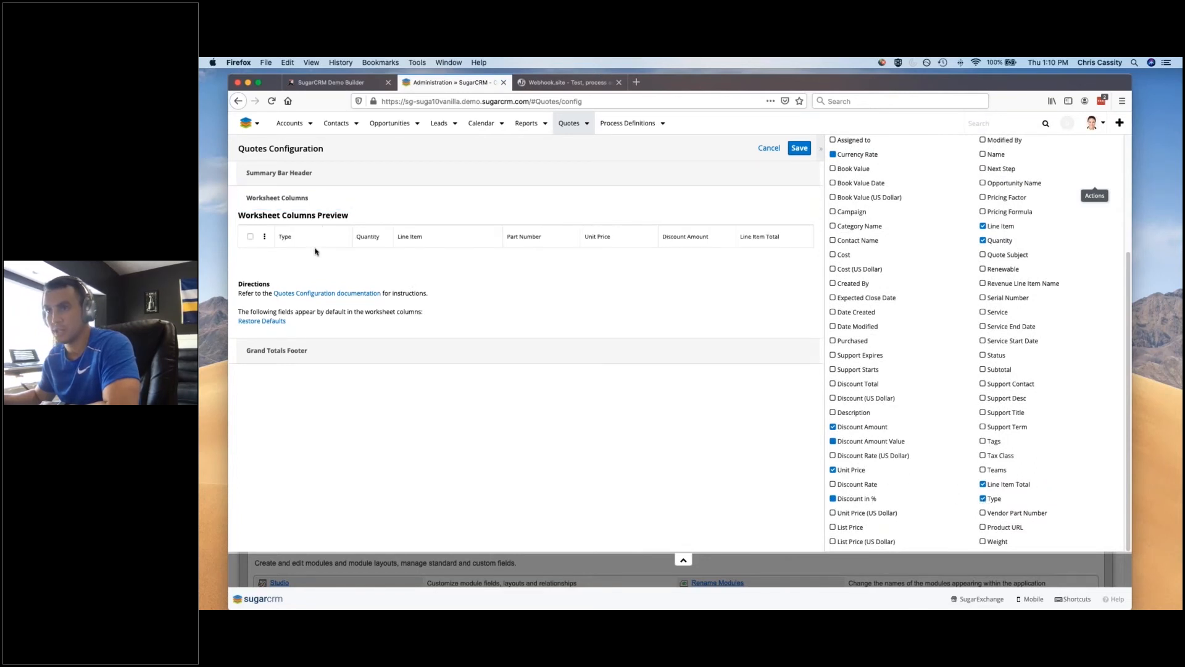
drag(310, 240, 388, 237)
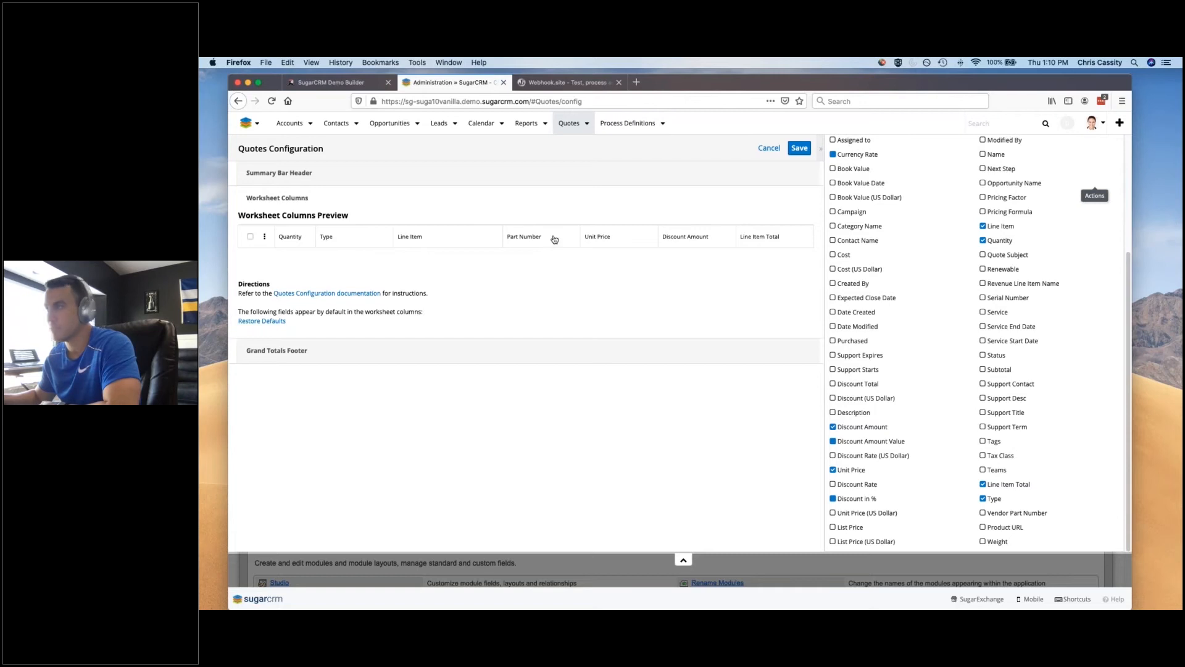
Remove the Part Number and Discount Amount fields from the worksheet columns.
scroll(930, 336, up, 2)
scroll(930, 335, up, 3)
click(984, 265)
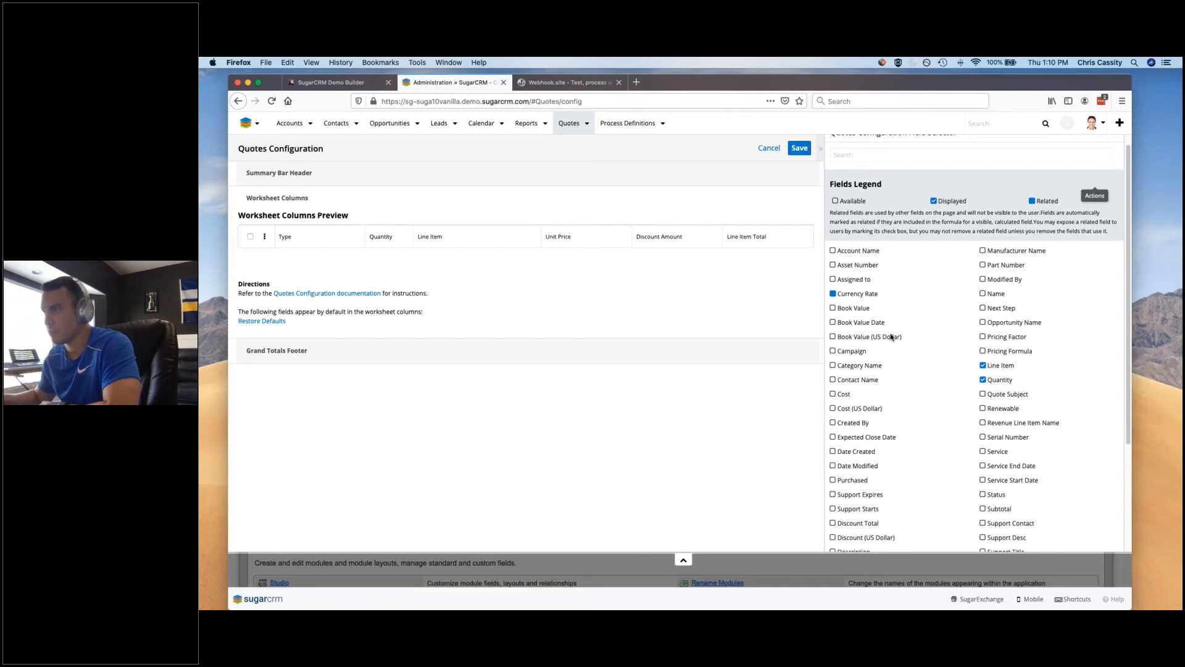
scroll(893, 337, down, 5)
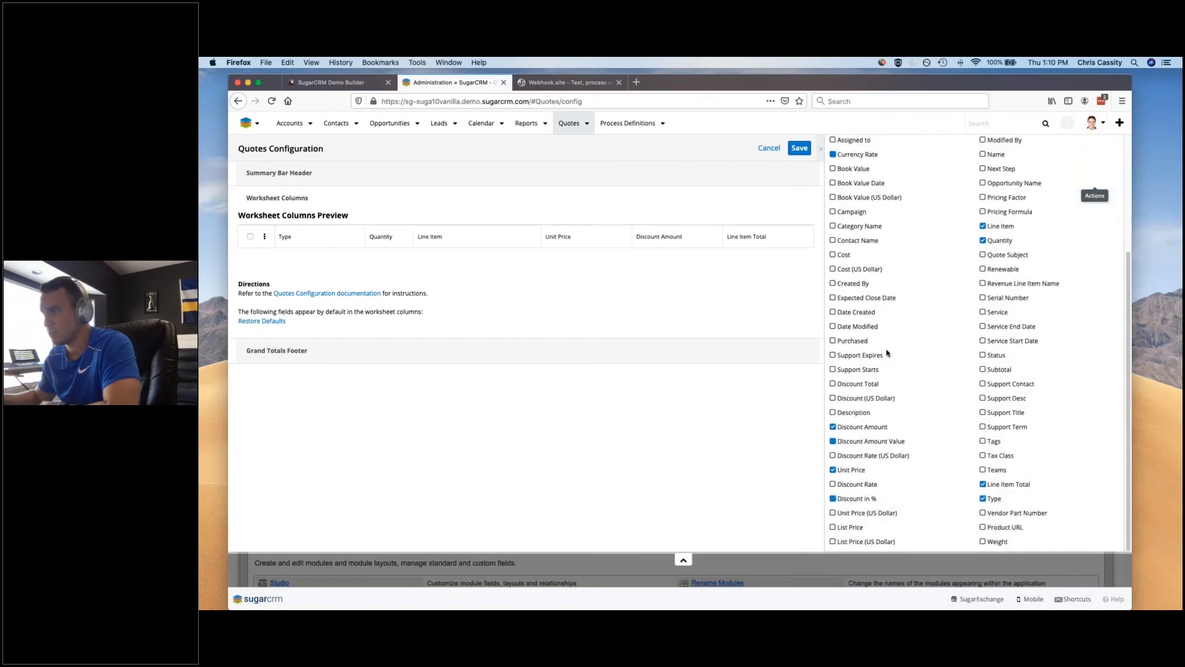
click(833, 427)
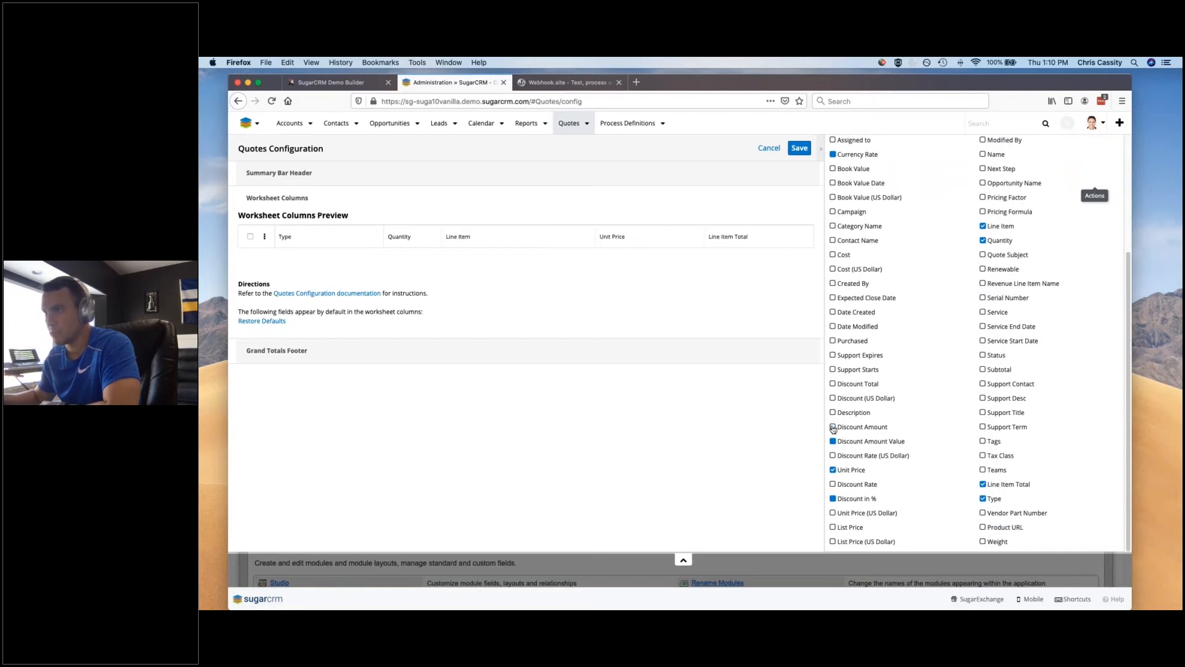
click(833, 442)
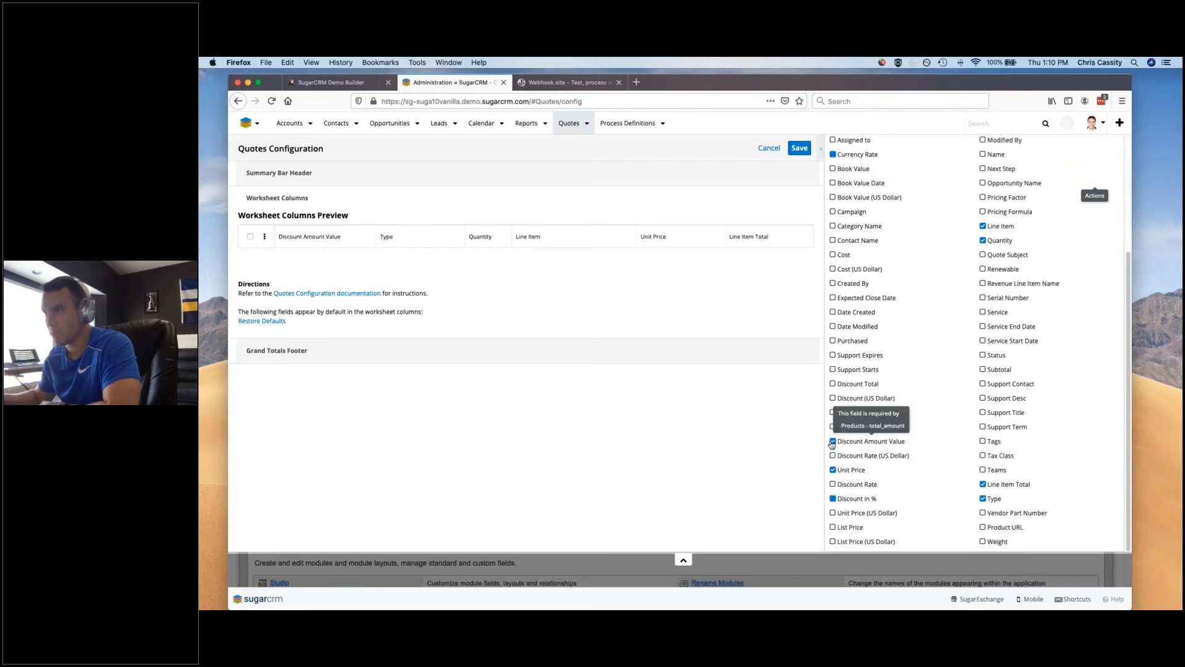
click(832, 442)
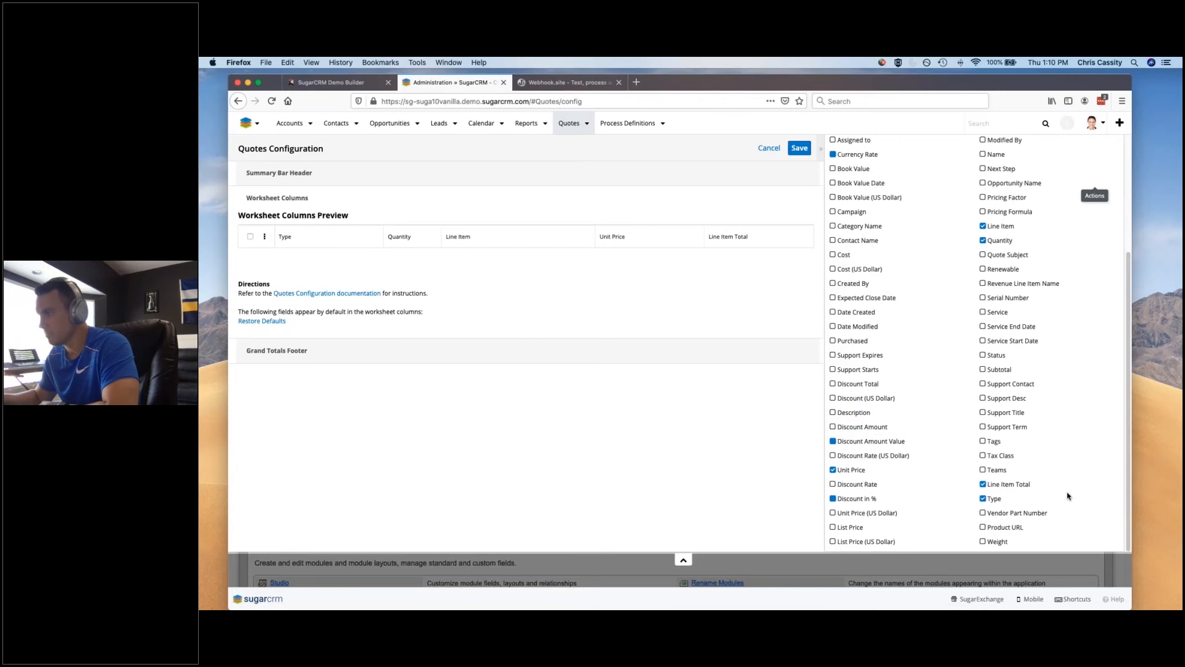
Add Renewable, Service, Service End Date, Service Start Date and Status to the worksheet columns.
scroll(984, 454, up, 2)
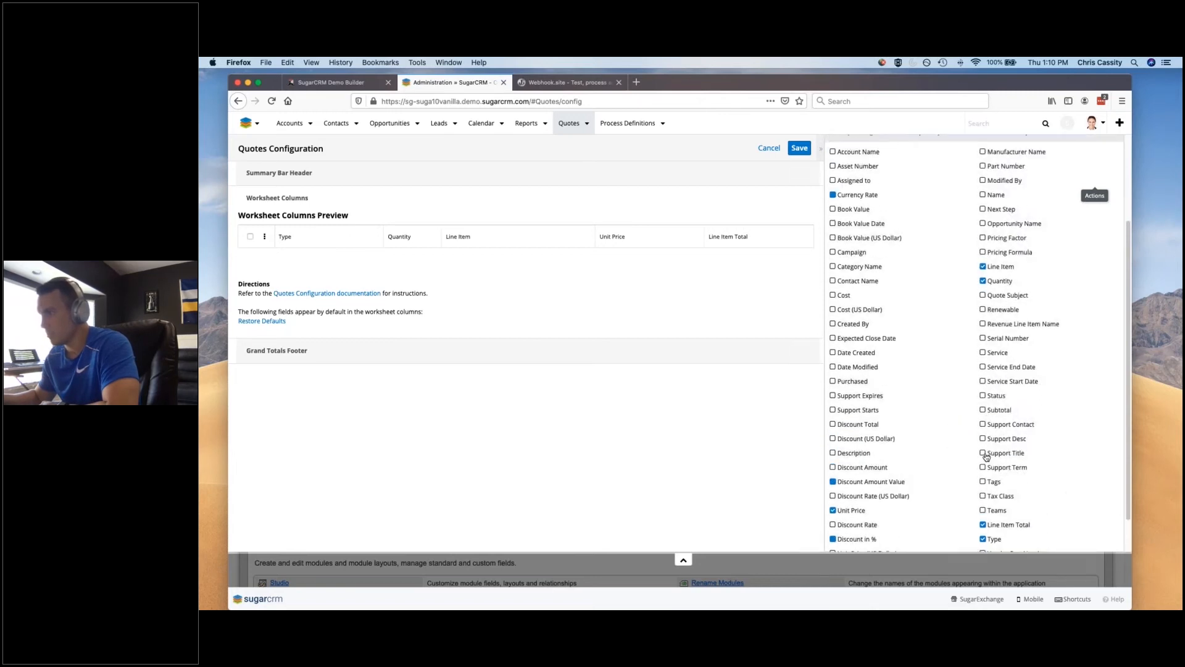
click(982, 397)
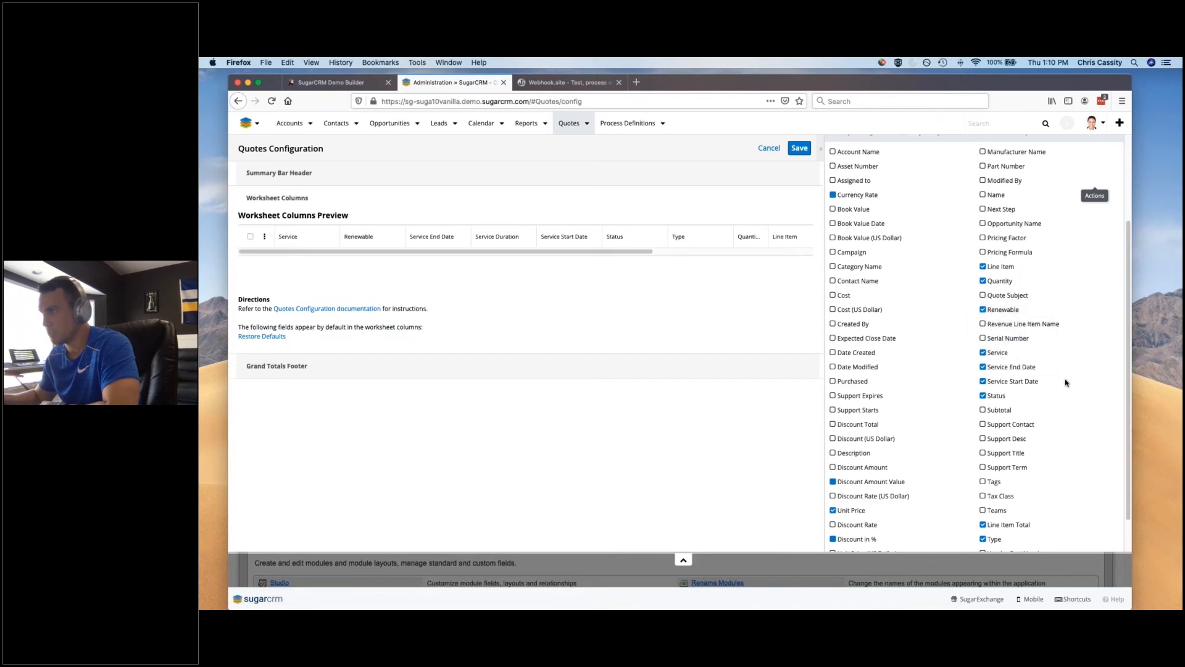
Make Quantity the first worksheet column and save the quotes configuration.
drag(581, 251, 433, 241)
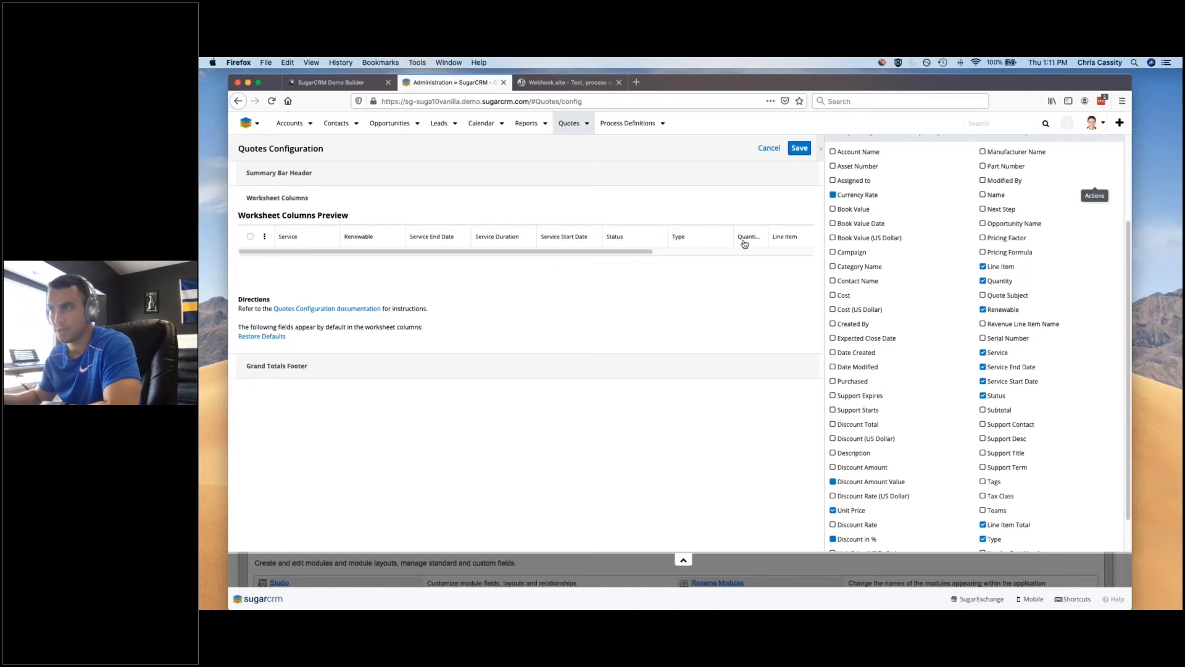
drag(744, 238, 286, 234)
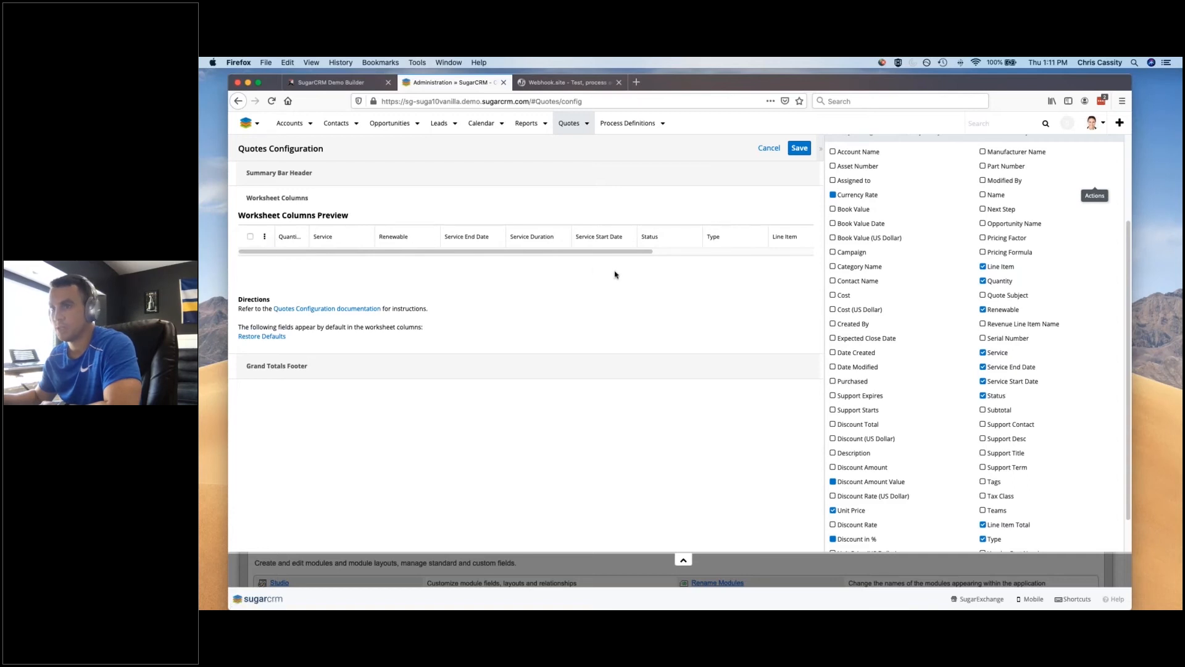
click(799, 148)
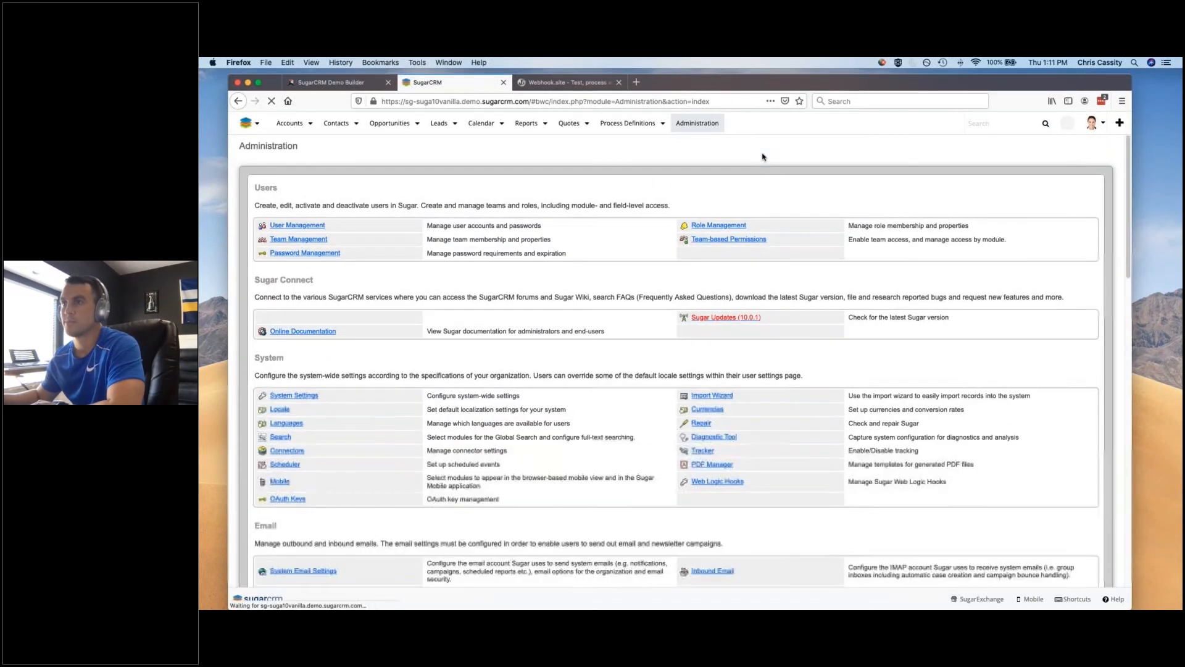
Open the Q1 quote and examine all columns of its line item worksheet.
click(569, 123)
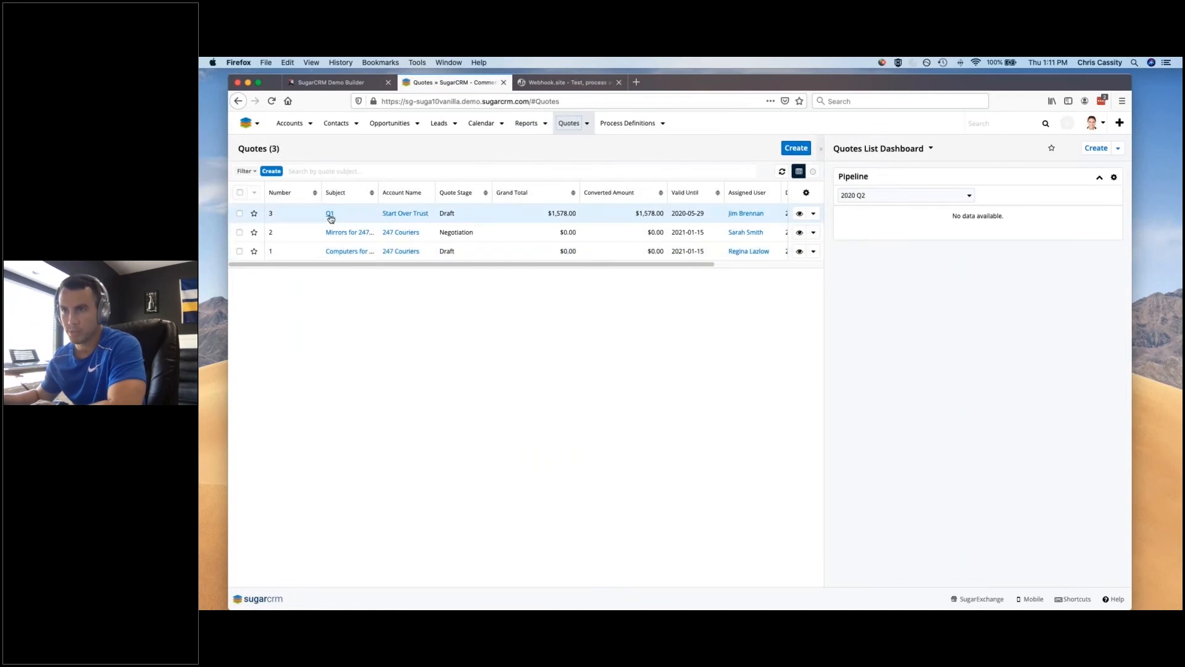
click(330, 213)
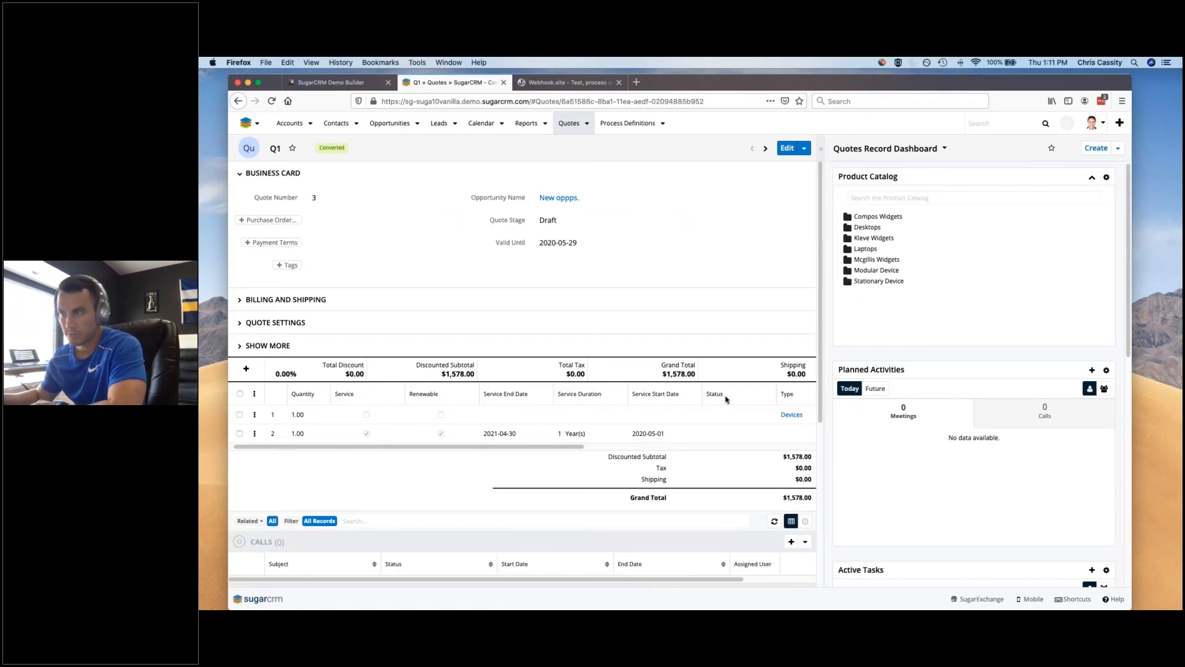
drag(574, 447, 413, 441)
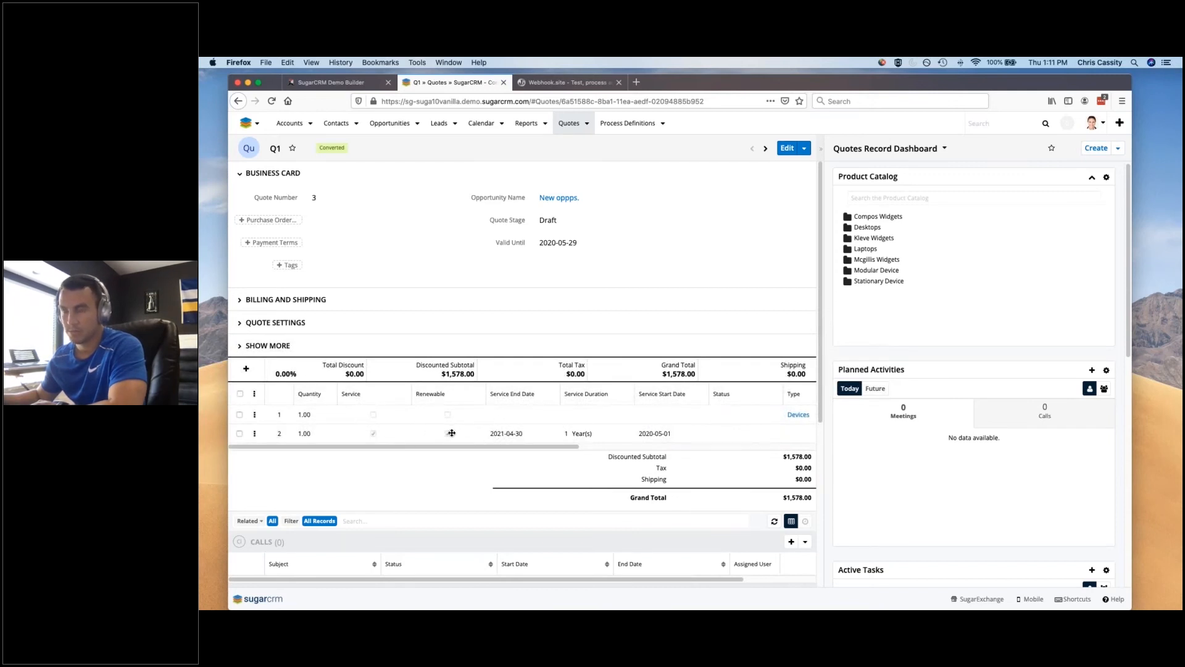
drag(511, 440, 767, 449)
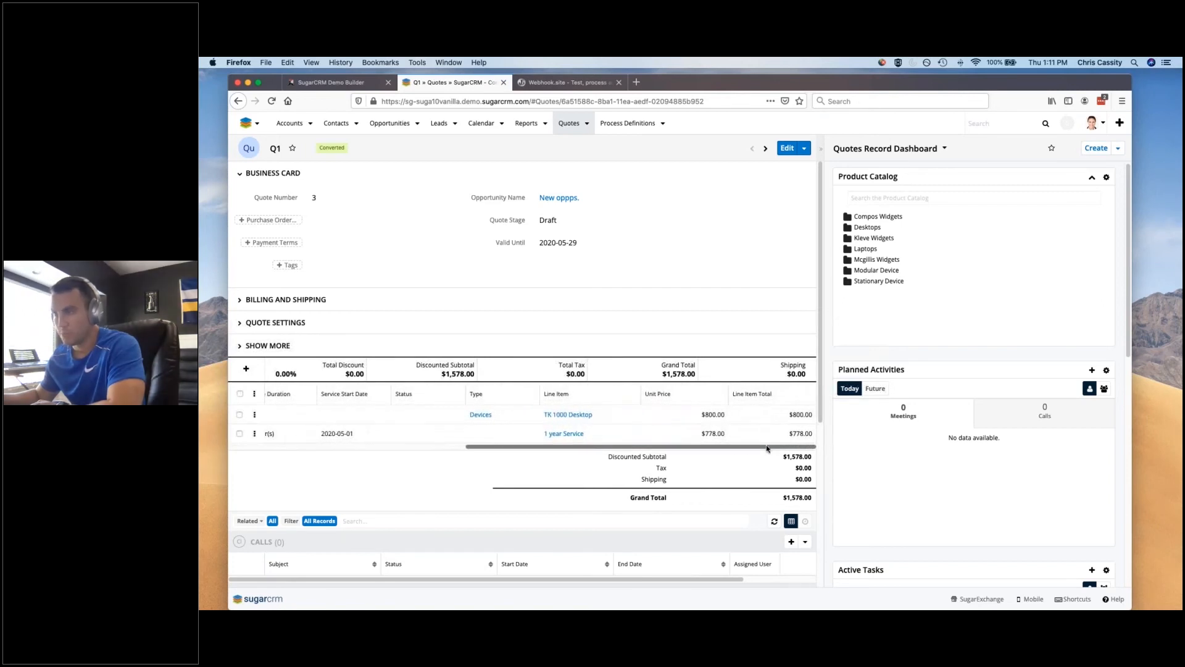